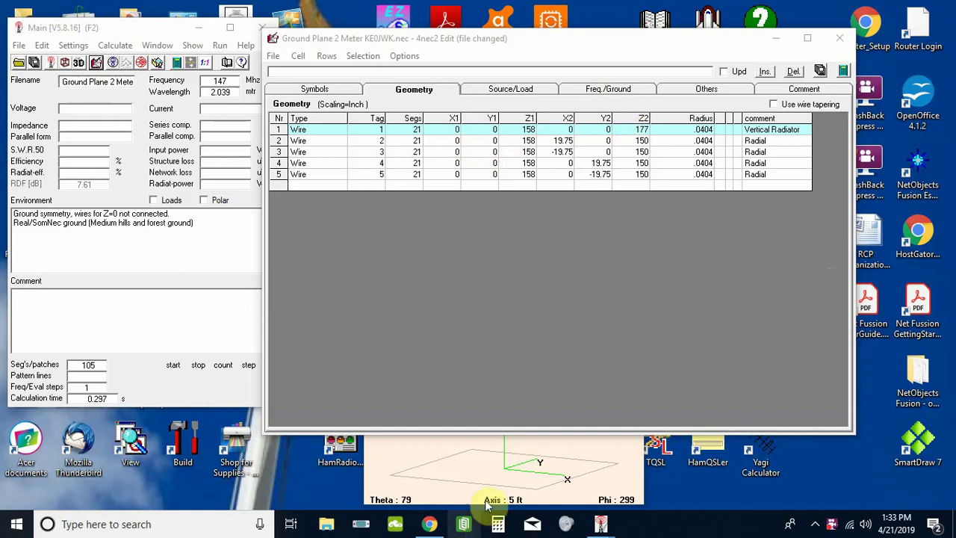
# Step: Bring the 3-D wire view of the vertical radiator and four radials to the front
pyautogui.click(467, 457)
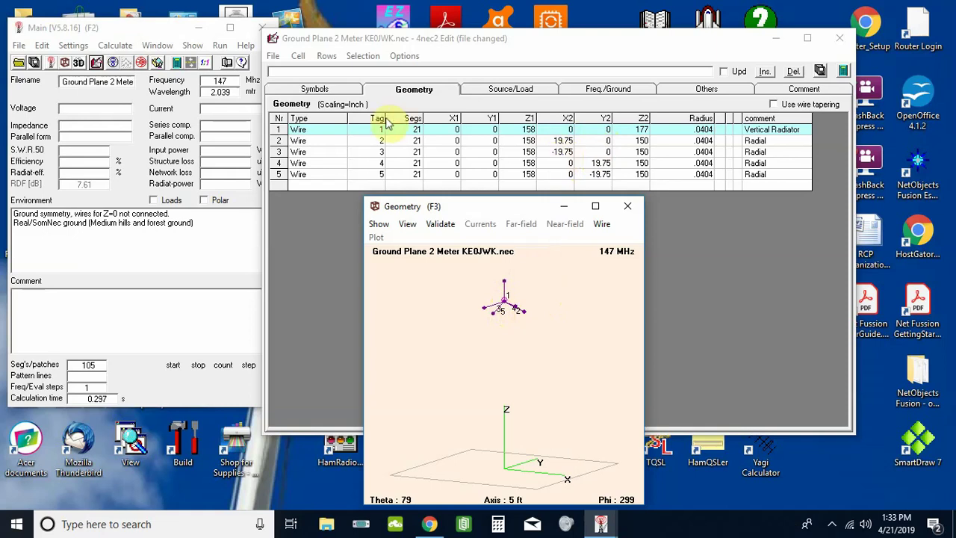
# Step: Compare the symbol equations with the wire table: radiator Z 158–177 in, four 19.75-inch radials
pyautogui.click(334, 90)
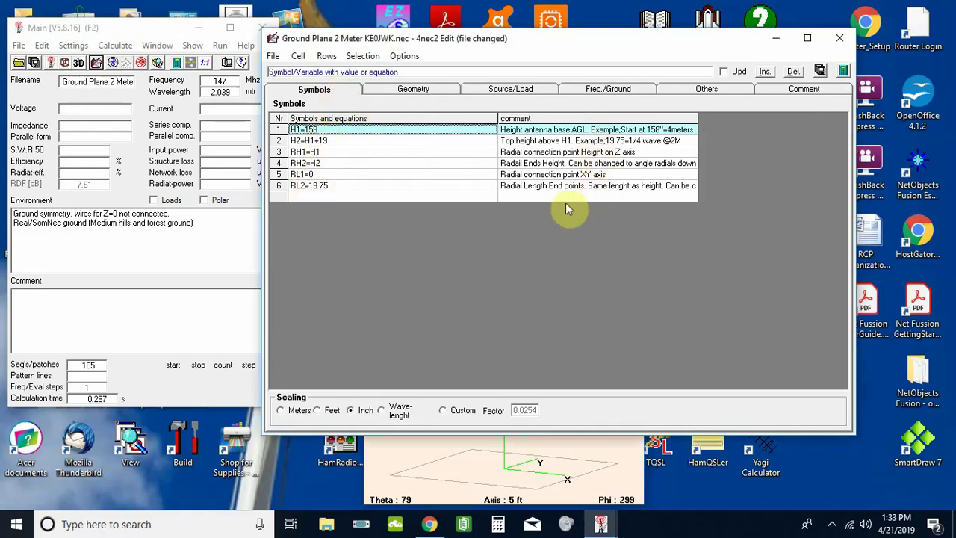
pyautogui.click(424, 91)
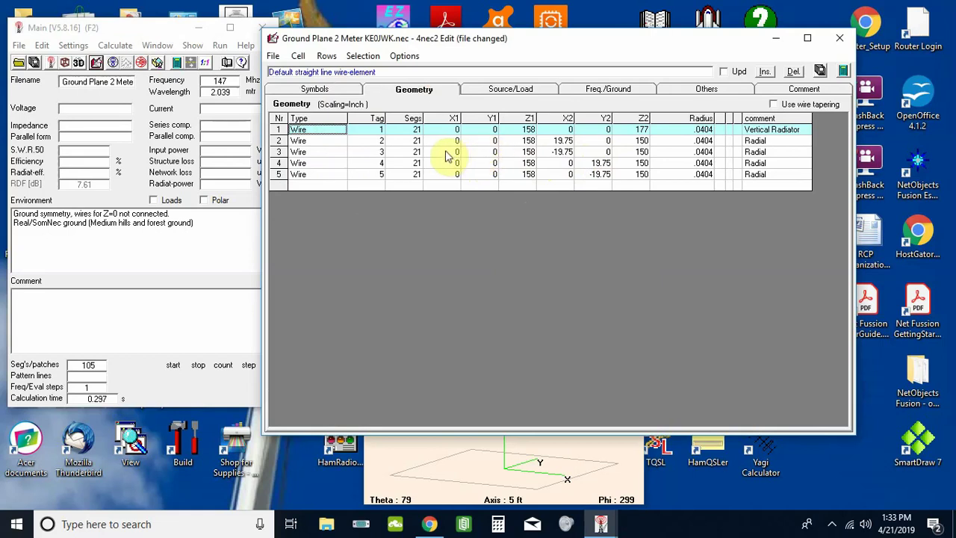
pyautogui.click(336, 90)
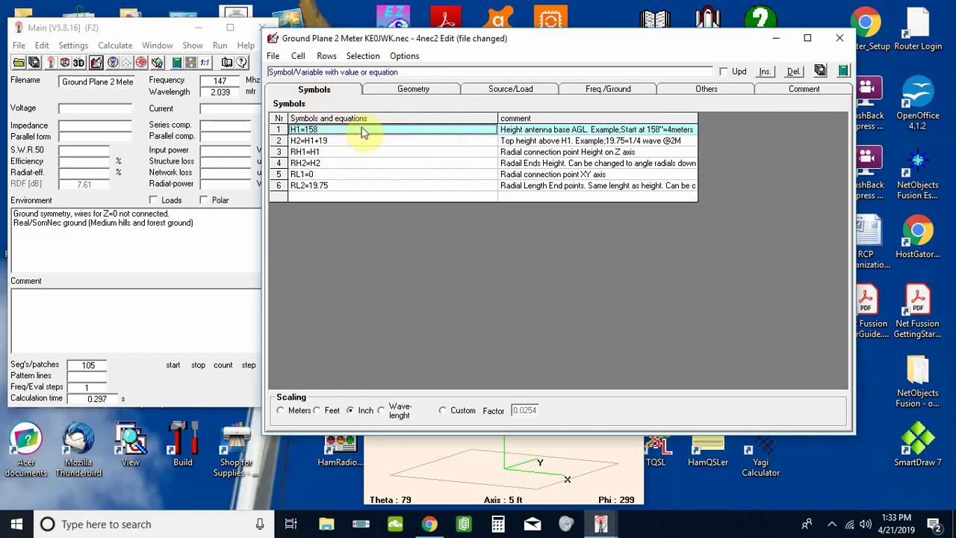
pyautogui.click(418, 90)
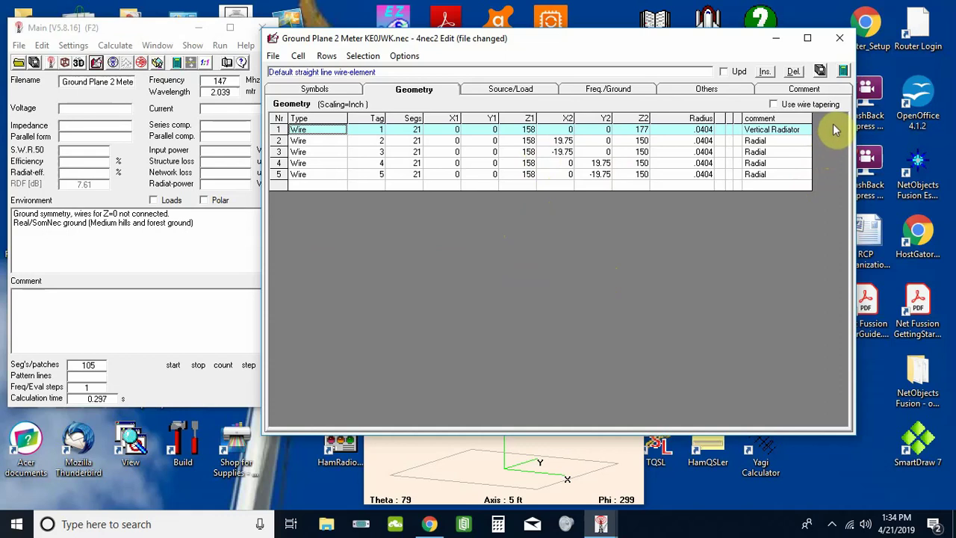
# Step: Generate the 147 MHz far-field pattern, giving SWR 1.32 and impedance 38.3 + j3.38 ohms
pyautogui.click(843, 71)
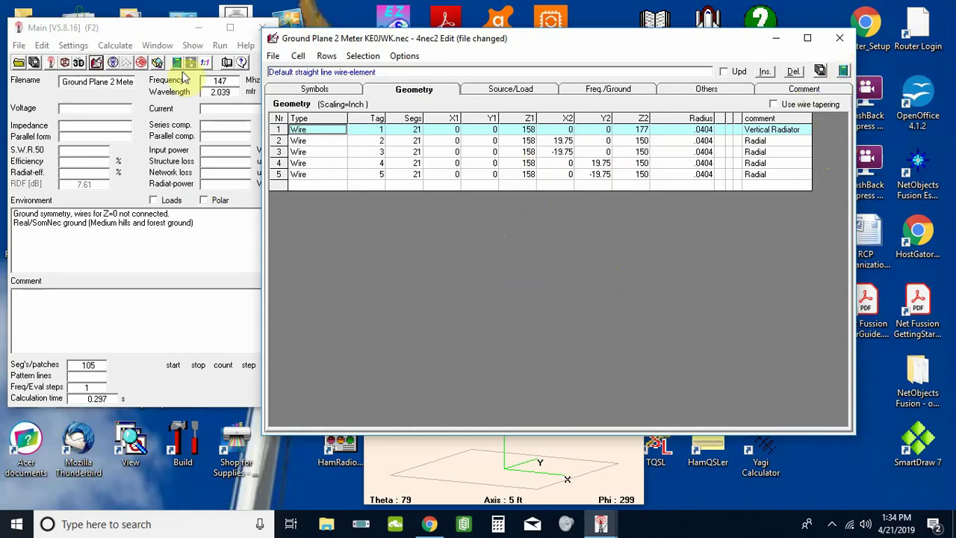
pyautogui.click(844, 70)
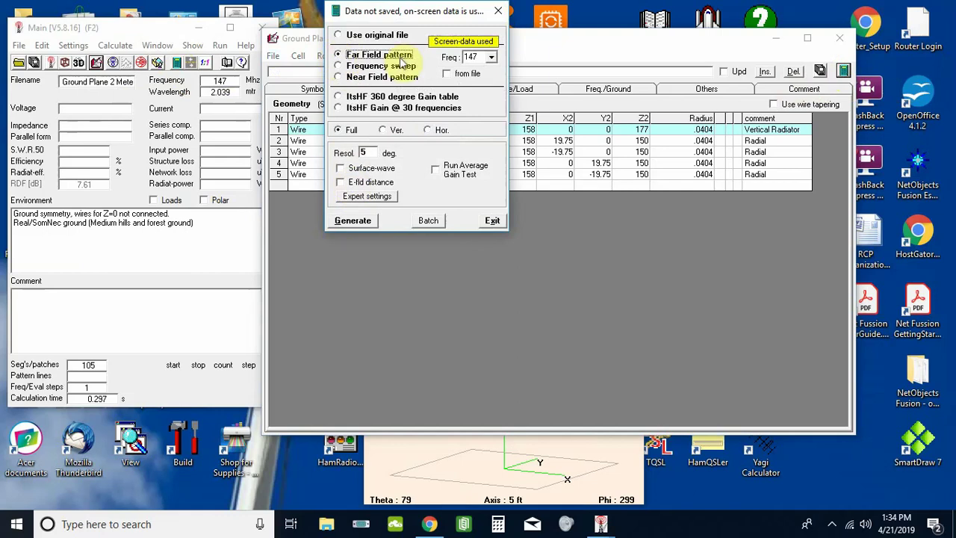
pyautogui.click(353, 221)
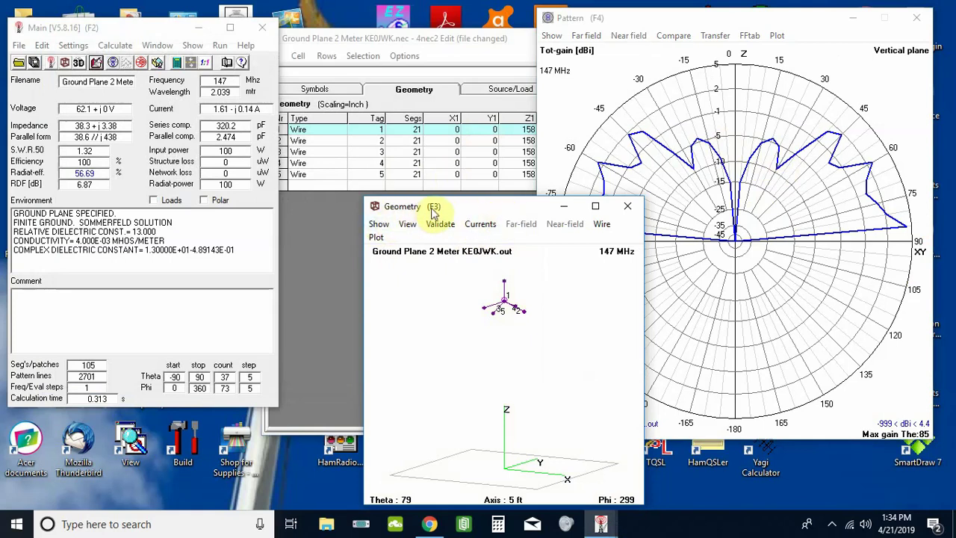
# Step: Bring the vertical-plane gain plot forward, showing 4.4 dBi maximum at theta 85 degrees
pyautogui.click(441, 225)
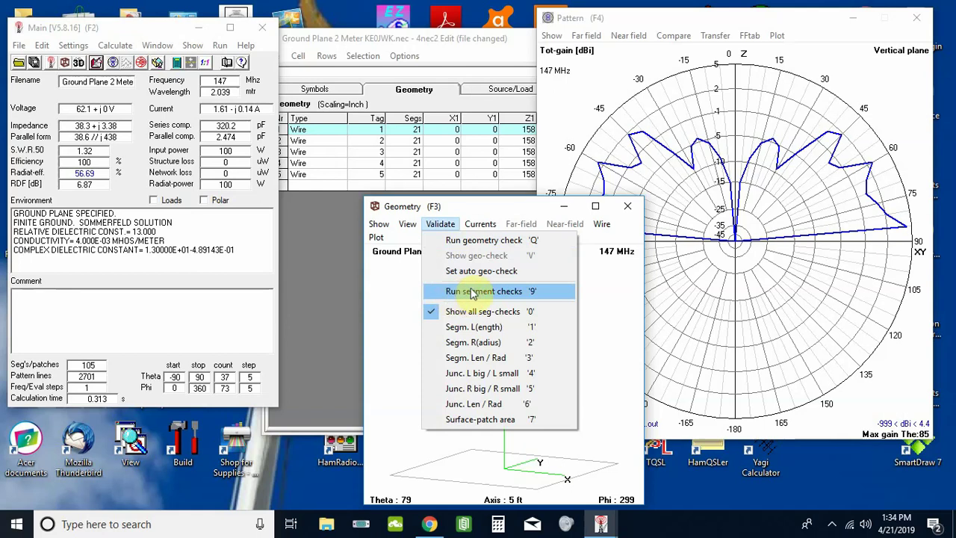
pyautogui.click(606, 293)
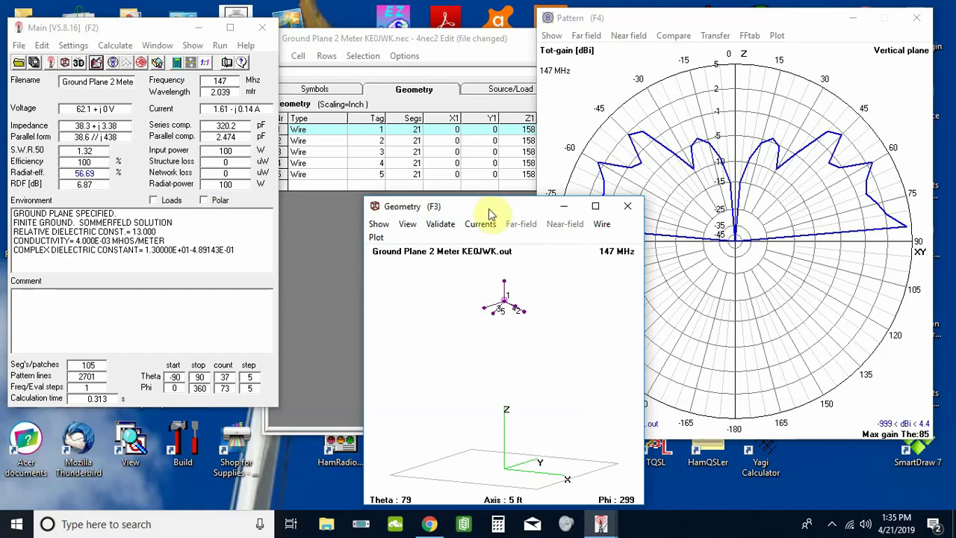
pyautogui.click(602, 65)
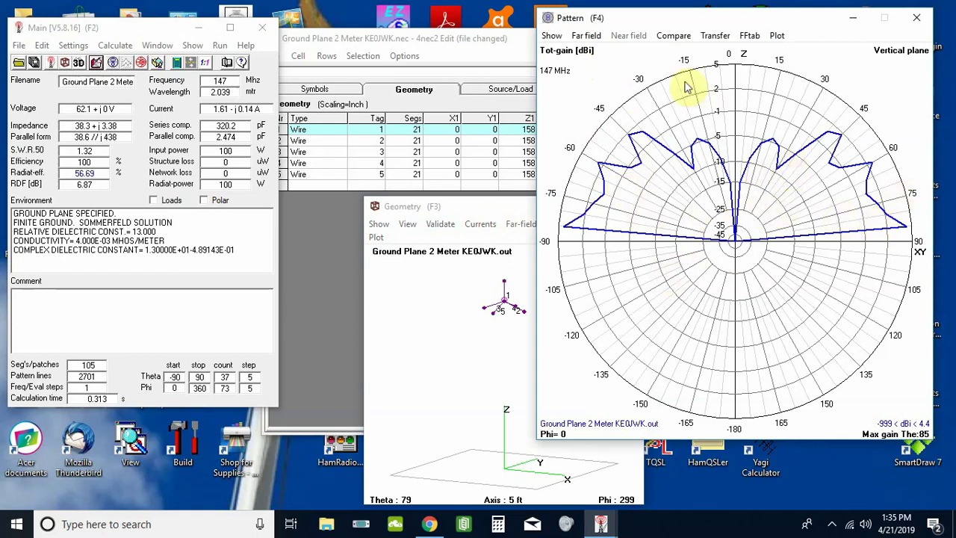
# Step: Add the horizontal-plane trace to the vertical gain pattern plot using Show both hor/ver
pyautogui.click(551, 35)
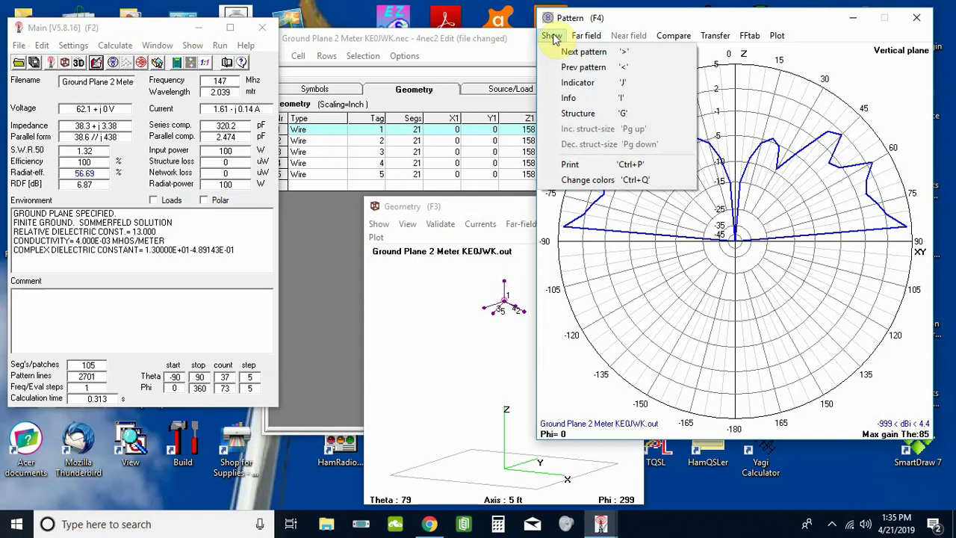
pyautogui.moveTo(580, 37)
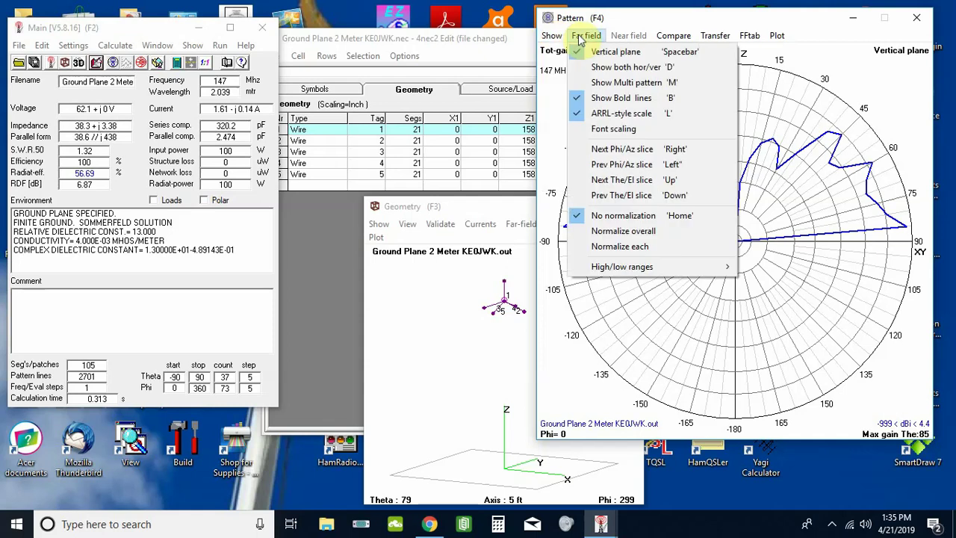
pyautogui.click(610, 68)
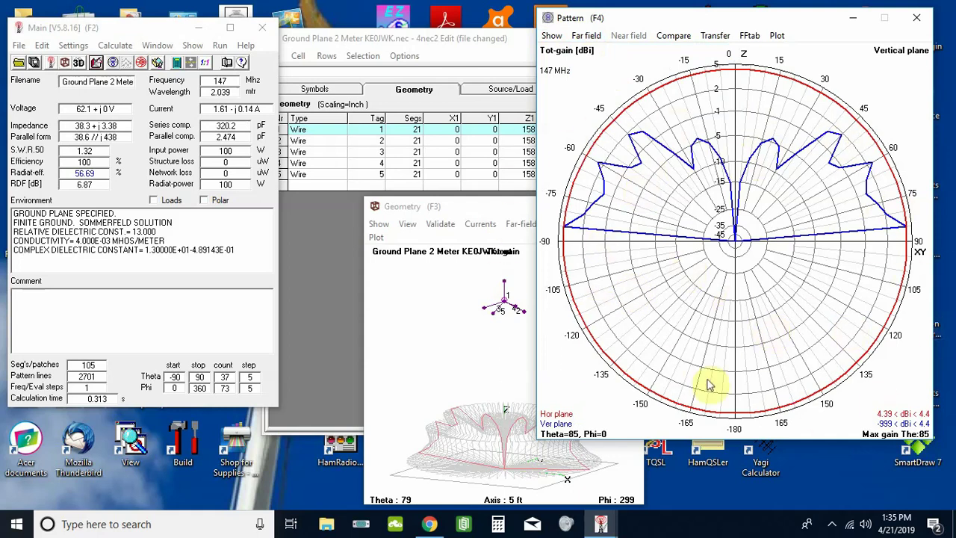
# Step: Turn the horizontal-plane trace back off and return the geometry window to the front
pyautogui.click(581, 35)
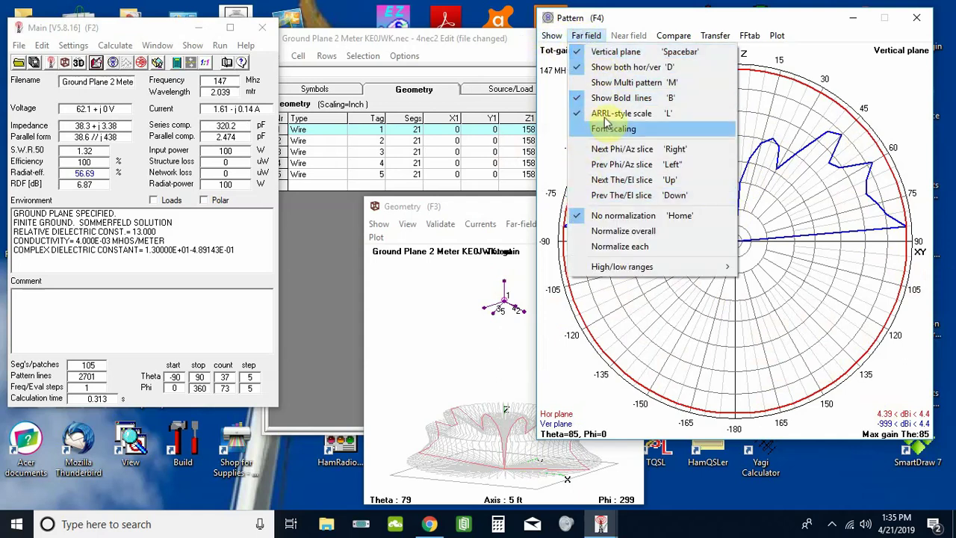
pyautogui.click(585, 30)
pyautogui.click(582, 35)
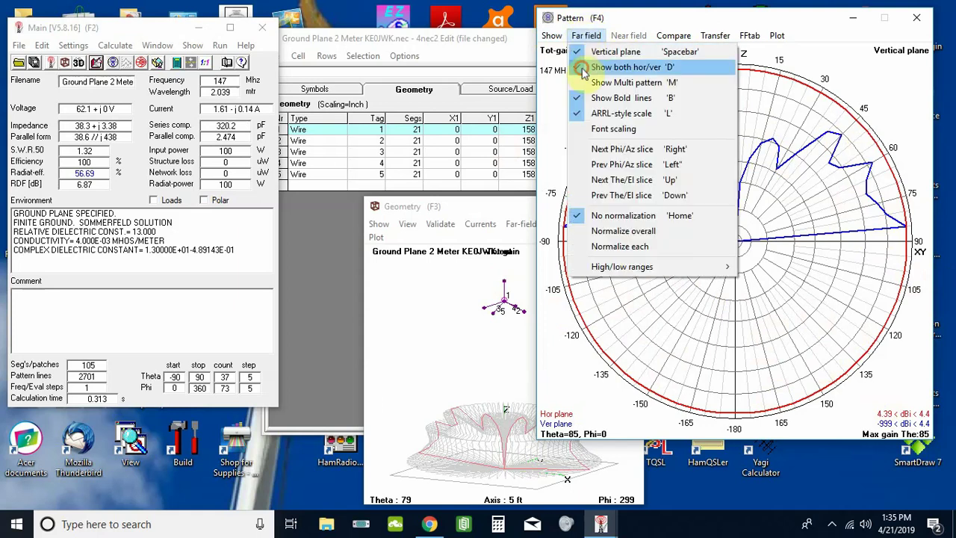
pyautogui.click(579, 68)
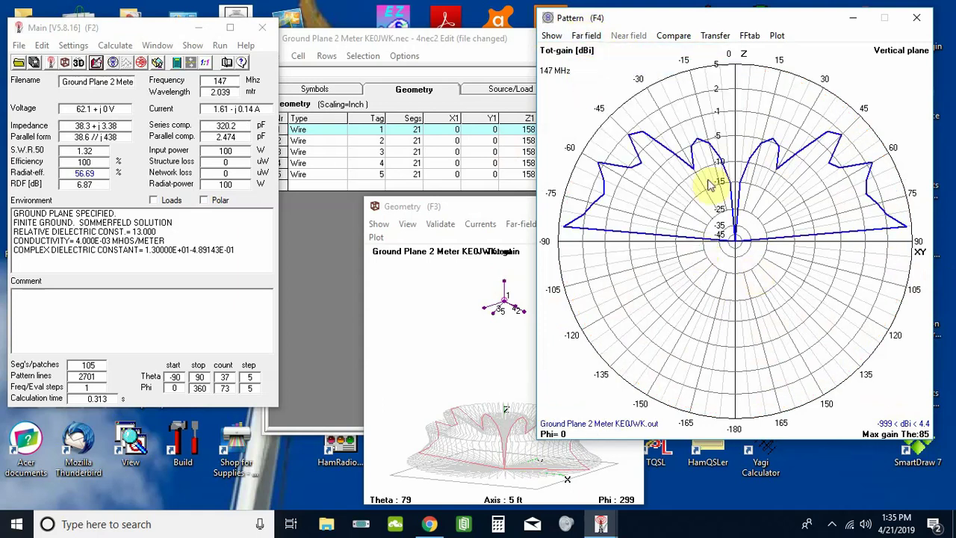
pyautogui.click(438, 306)
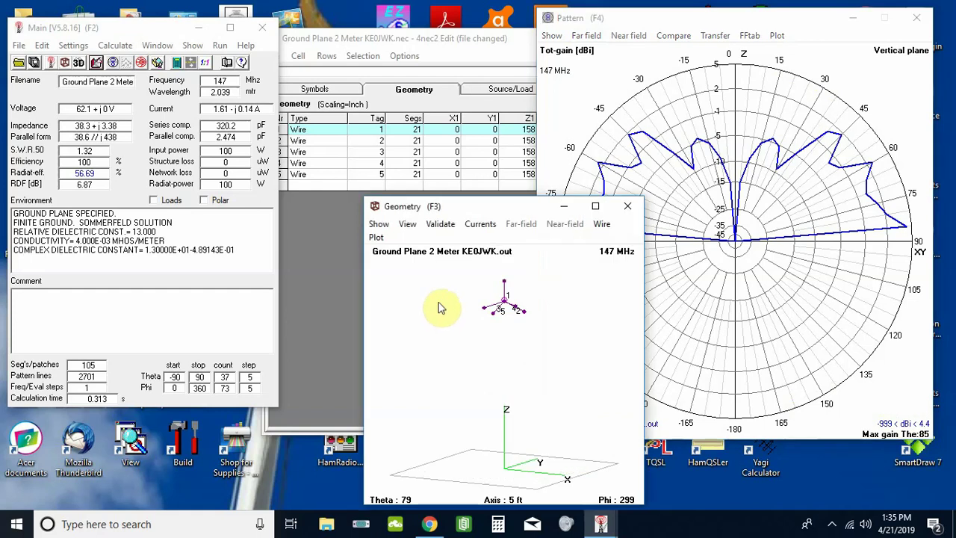
# Step: Overlay the 3-D far-field pattern mesh on the antenna geometry and rotate it to inspect
pyautogui.click(407, 224)
pyautogui.click(375, 223)
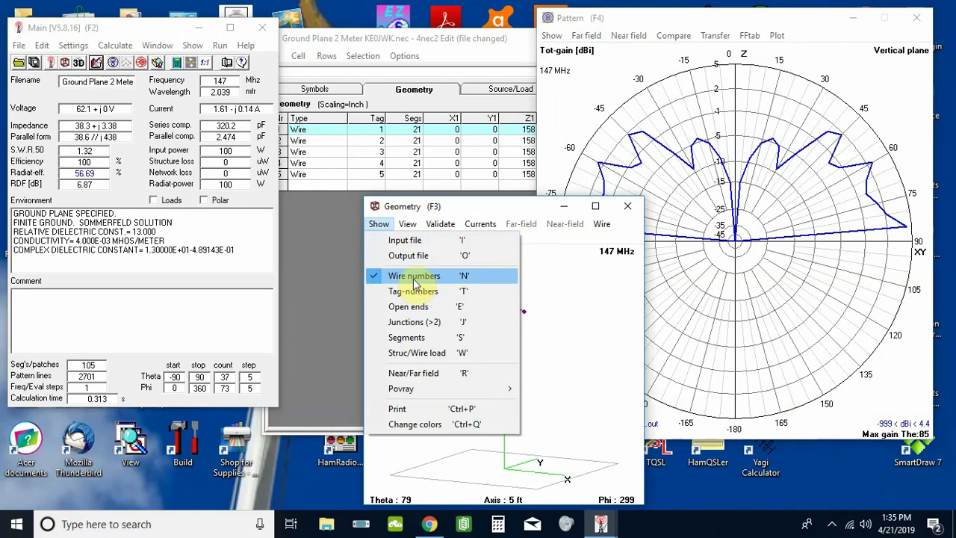
pyautogui.click(418, 374)
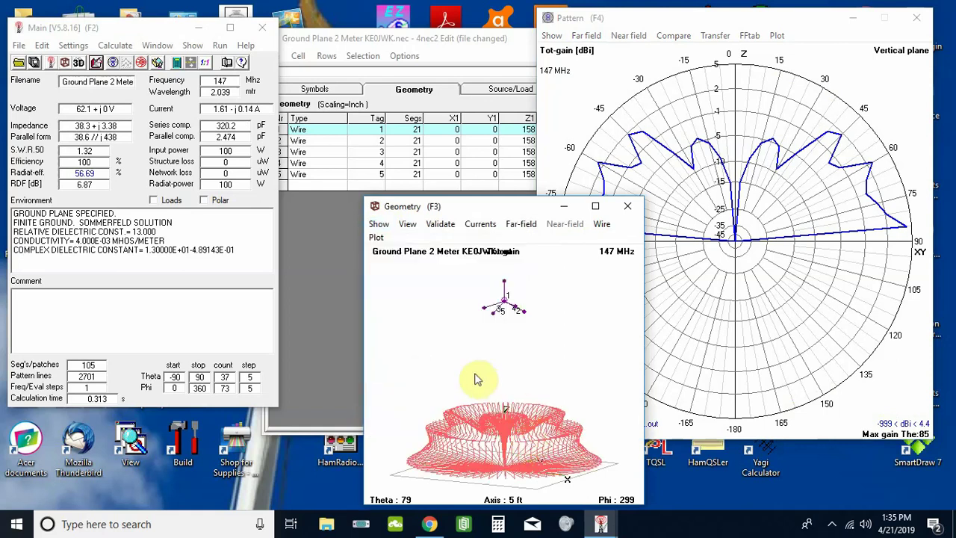
pyautogui.moveTo(471, 363); pyautogui.dragTo(459, 353)
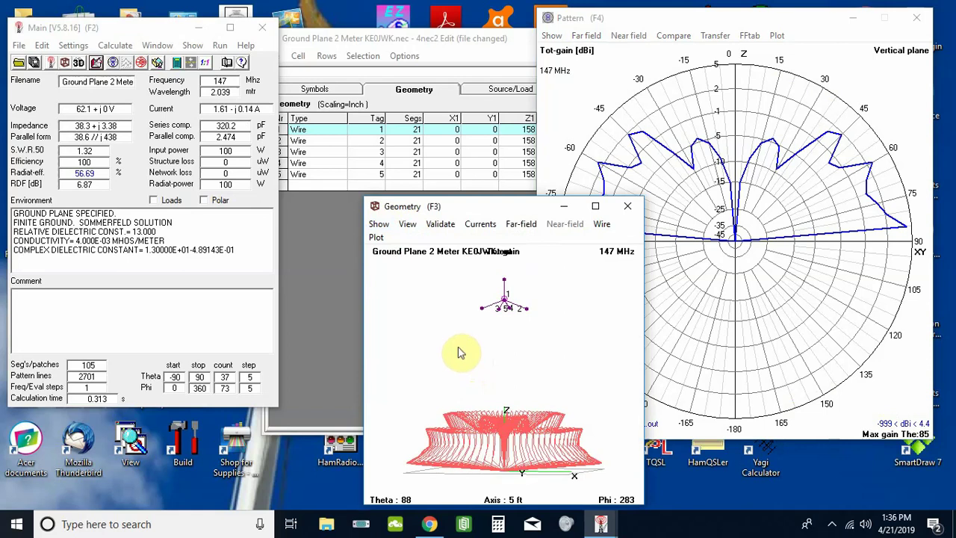
pyautogui.moveTo(459, 346)
pyautogui.mouseDown()
pyautogui.moveTo(456, 363)
pyautogui.moveTo(460, 353)
pyautogui.mouseUp()
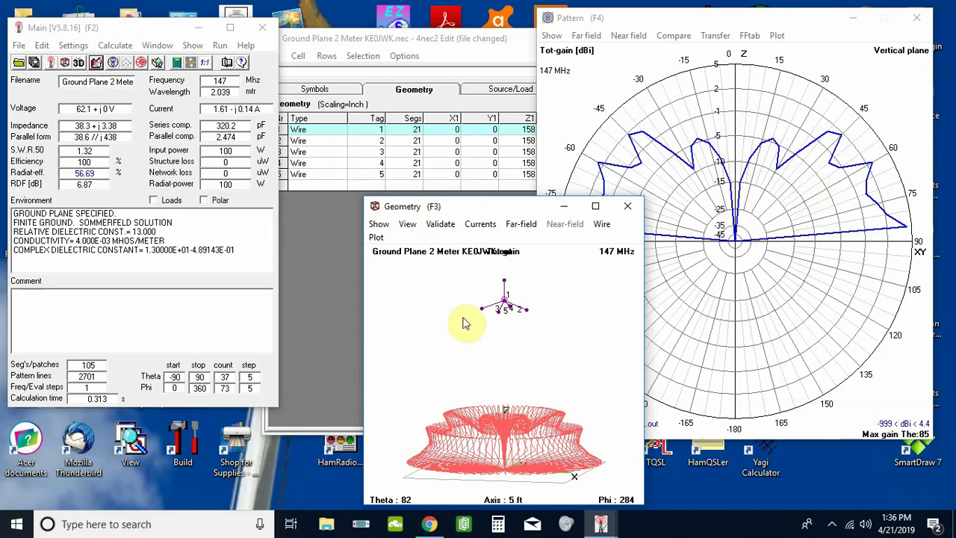
pyautogui.moveTo(460, 316); pyautogui.dragTo(441, 303)
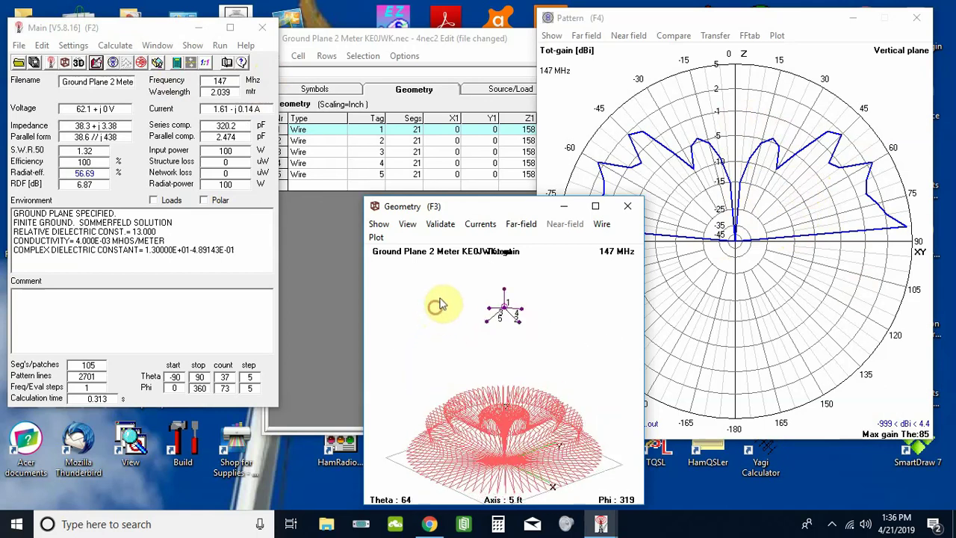
# Step: Open the 3-D viewer of the antenna over ground and orbit the scene
pyautogui.click(78, 64)
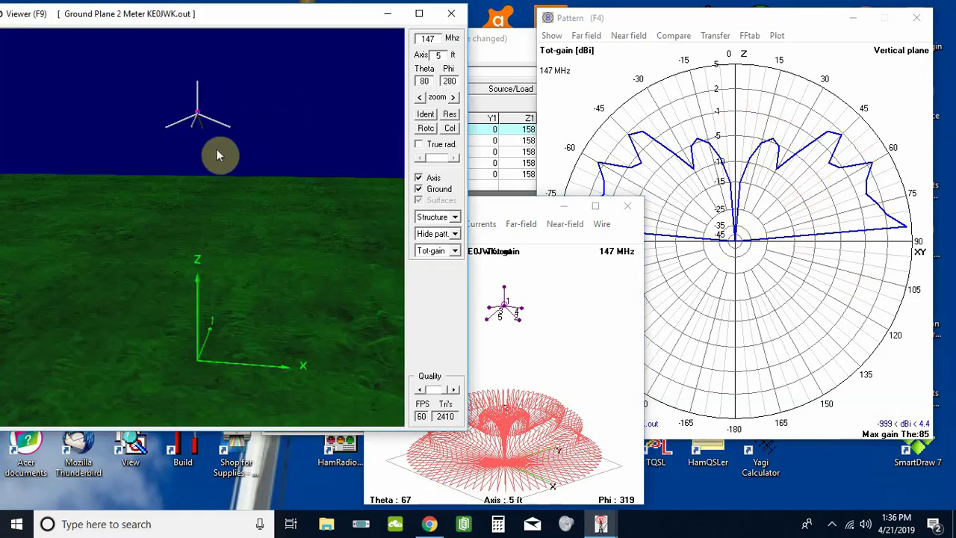
pyautogui.moveTo(214, 147); pyautogui.dragTo(267, 194)
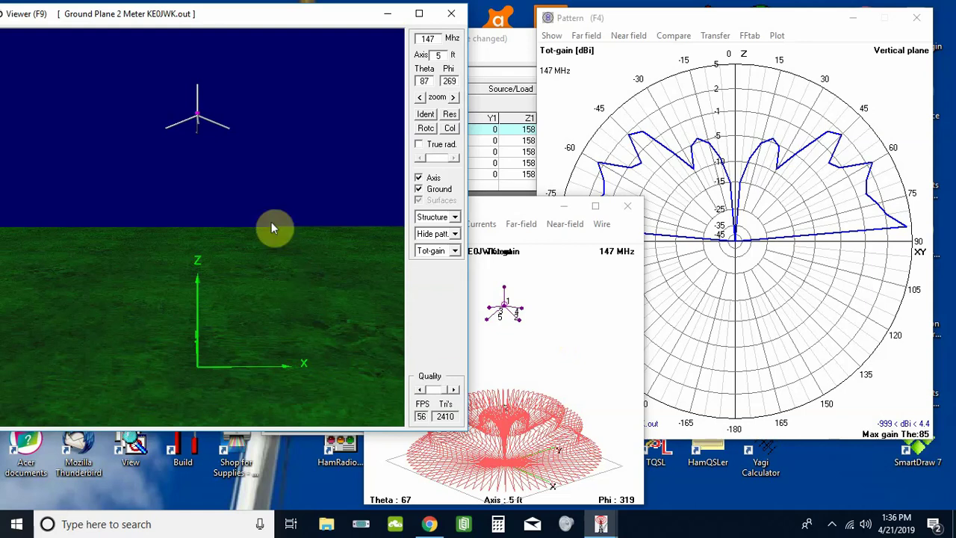
pyautogui.moveTo(265, 208); pyautogui.dragTo(292, 209)
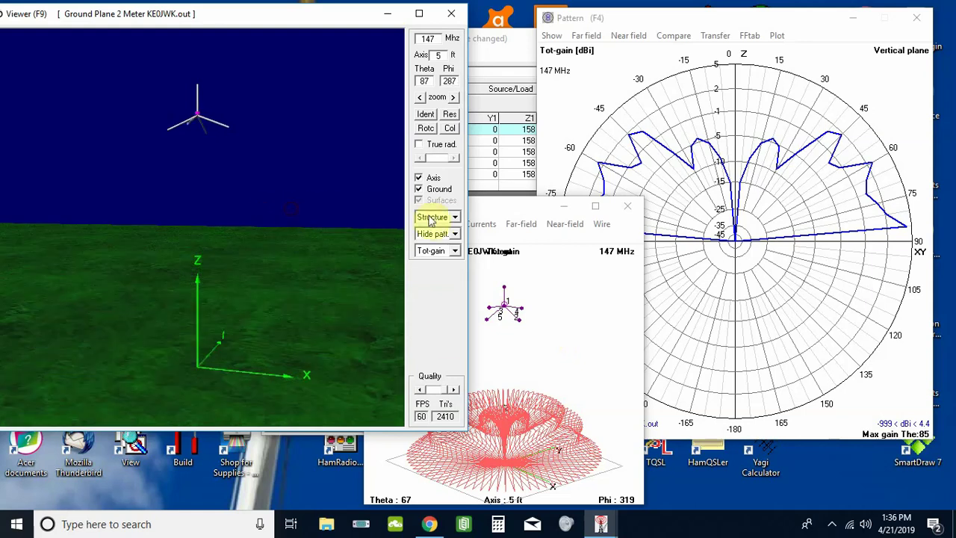
# Step: Draw the wire currents in Both mode, showing magnitude and phase together
pyautogui.click(455, 217)
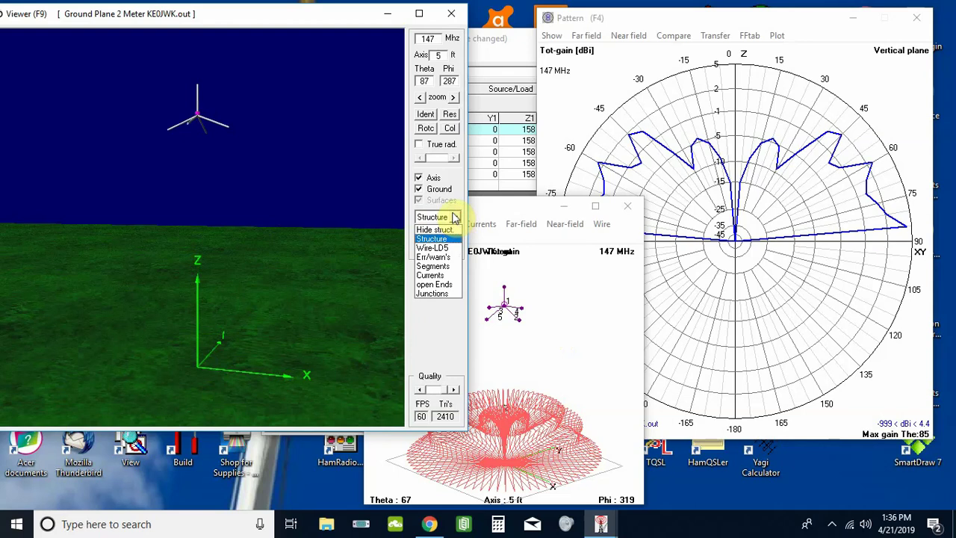
pyautogui.click(430, 275)
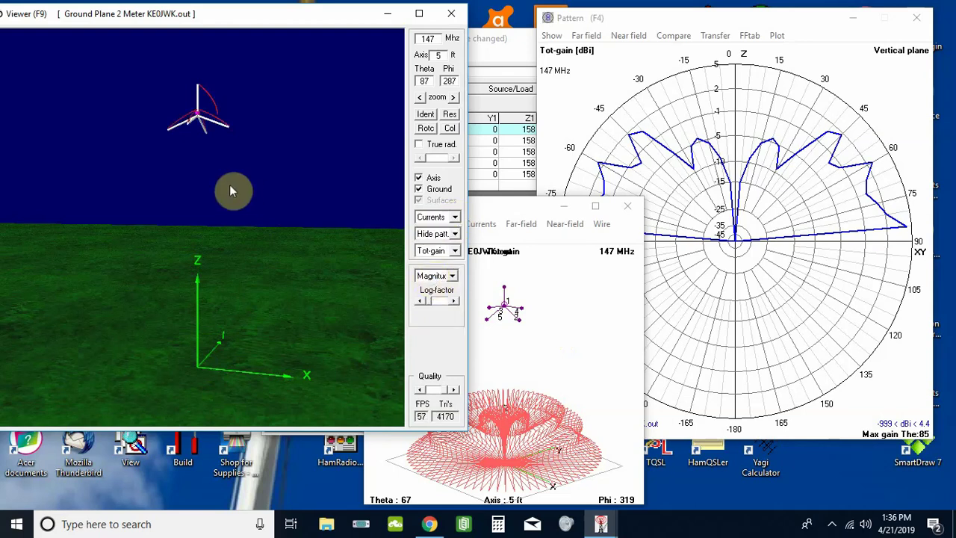
pyautogui.moveTo(240, 194); pyautogui.dragTo(237, 213)
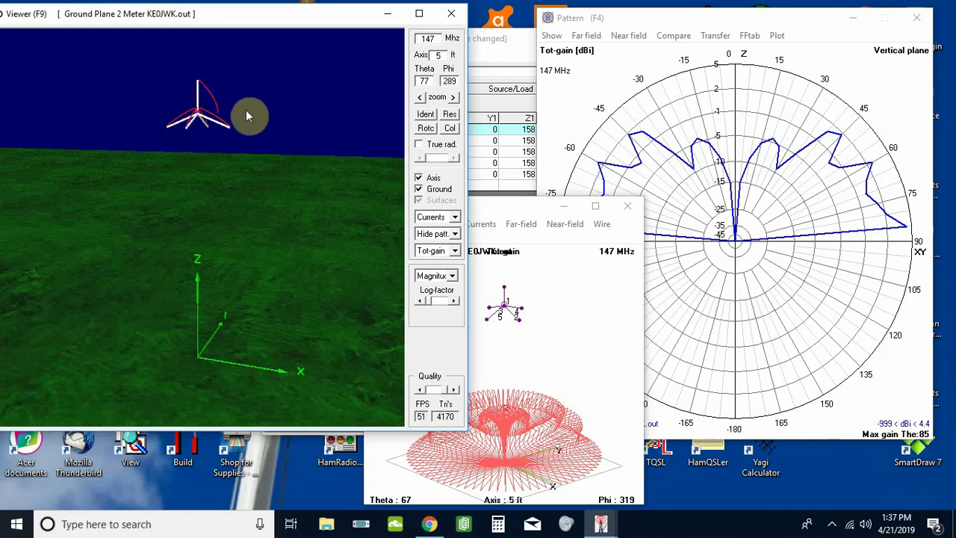
pyautogui.click(451, 277)
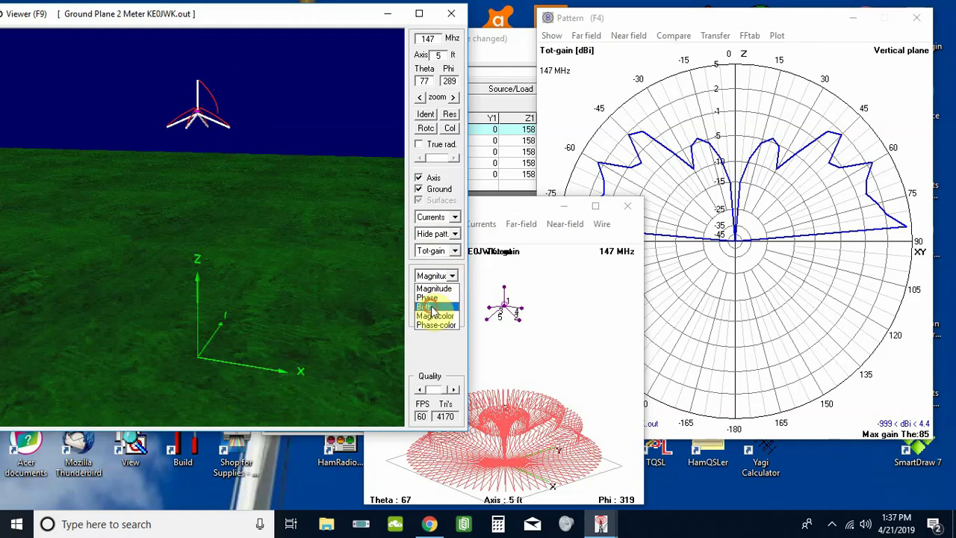
pyautogui.click(432, 307)
pyautogui.moveTo(294, 193); pyautogui.dragTo(320, 235)
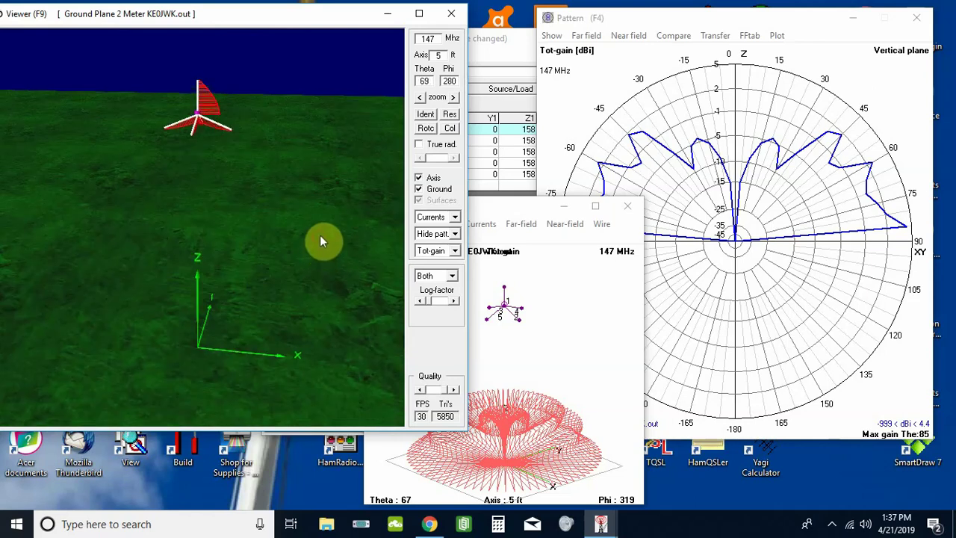
# Step: Show the red 3-D radiation pattern above ground, rotating it and moving the 2-D plot aside
pyautogui.click(455, 234)
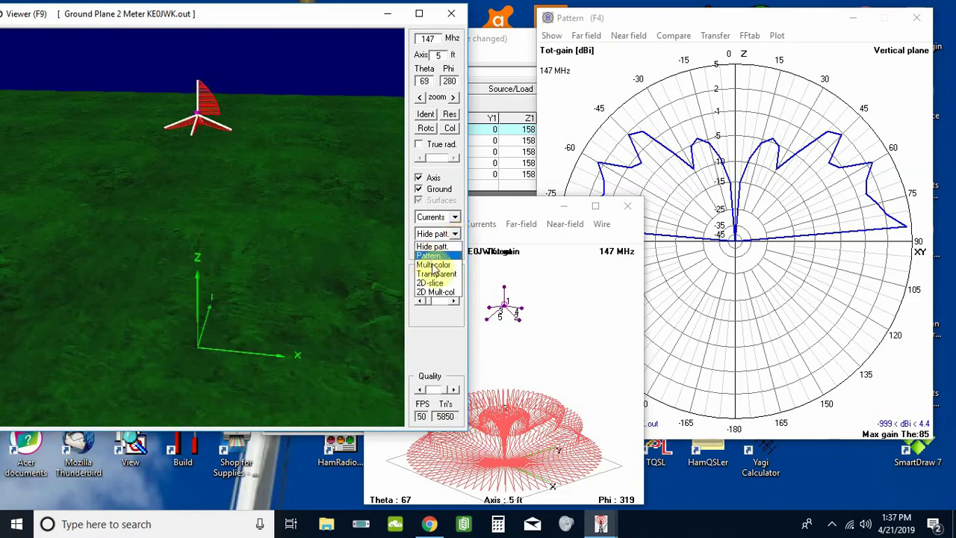
pyautogui.click(430, 255)
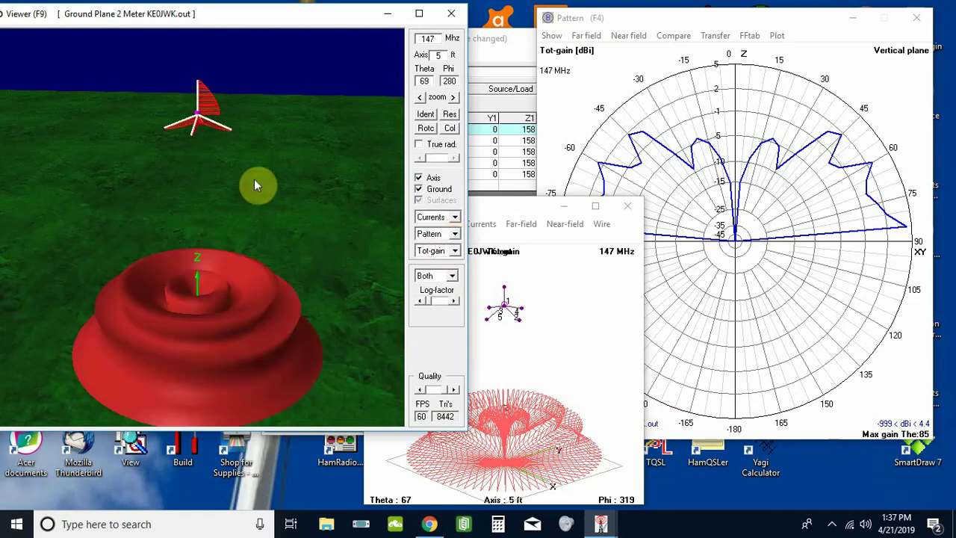
pyautogui.moveTo(298, 256); pyautogui.dragTo(309, 222)
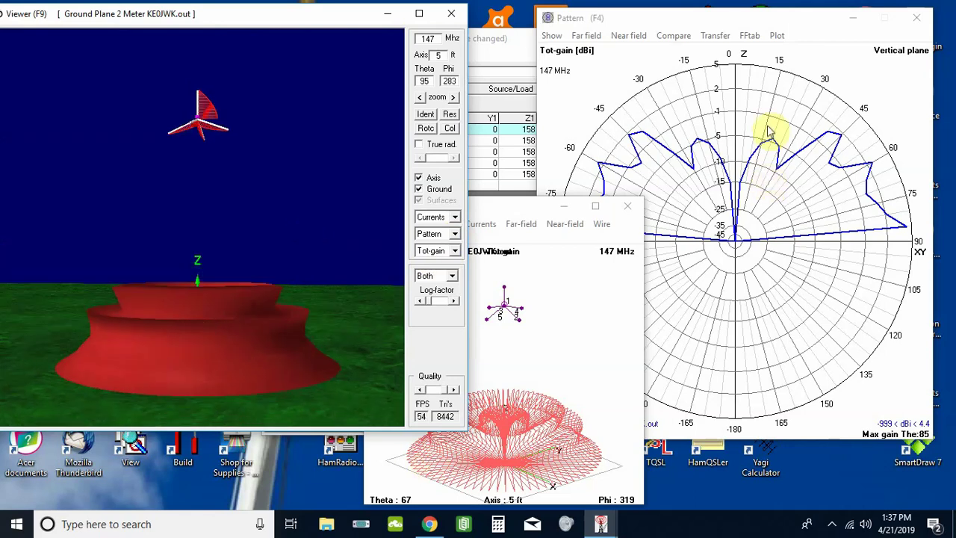
pyautogui.moveTo(791, 26); pyautogui.dragTo(622, 123)
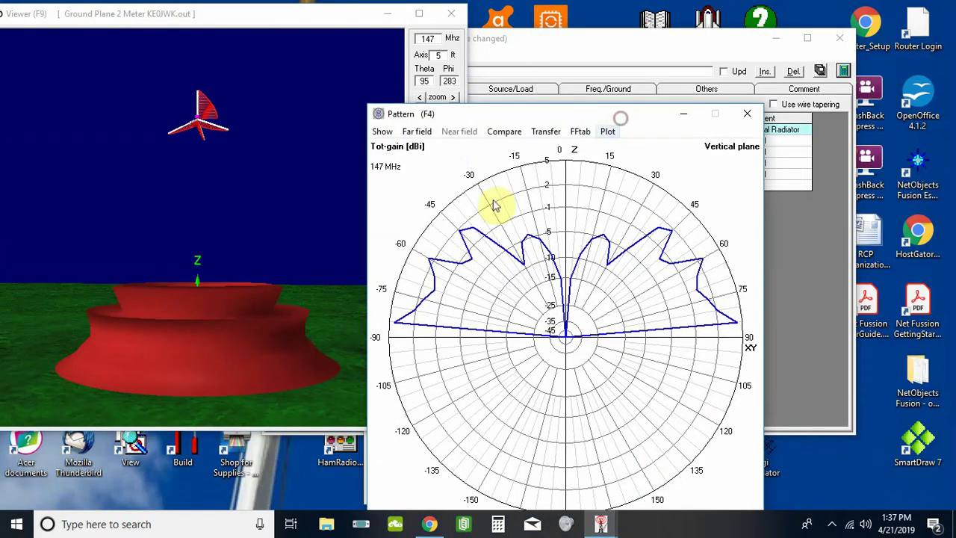
pyautogui.click(228, 219)
pyautogui.moveTo(229, 220); pyautogui.dragTo(258, 221)
pyautogui.moveTo(568, 114); pyautogui.dragTo(763, 25)
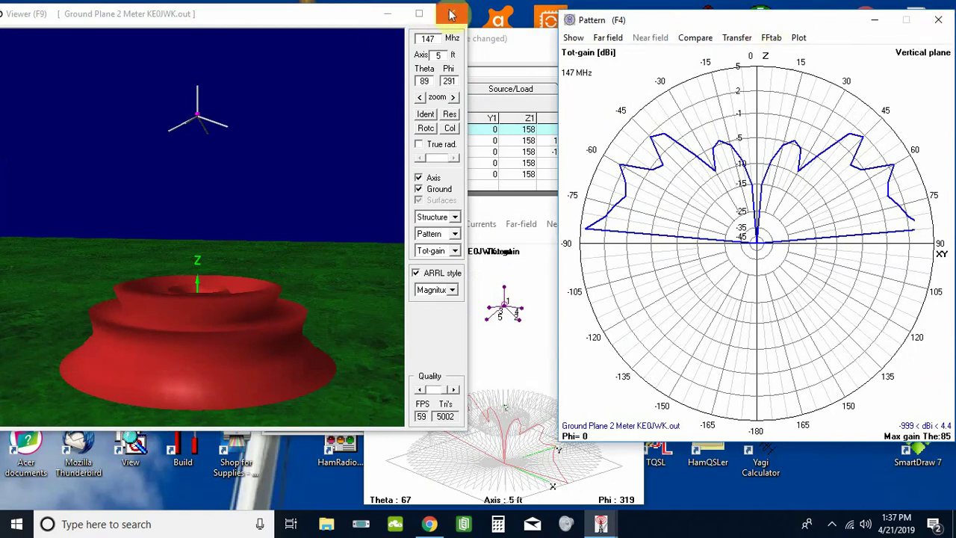
# Step: Close the 3-D viewer and 2-D pattern plot, returning to the model editor
pyautogui.click(451, 15)
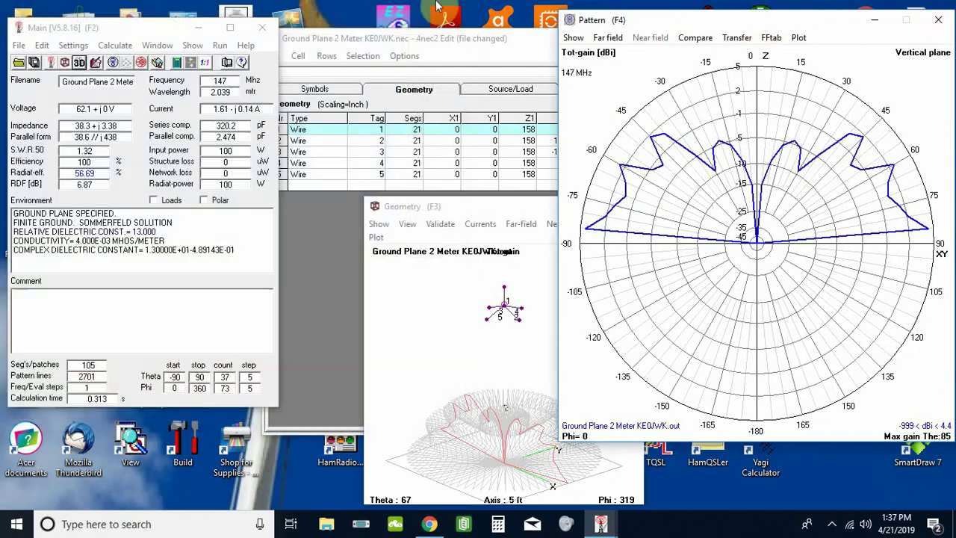
pyautogui.click(938, 20)
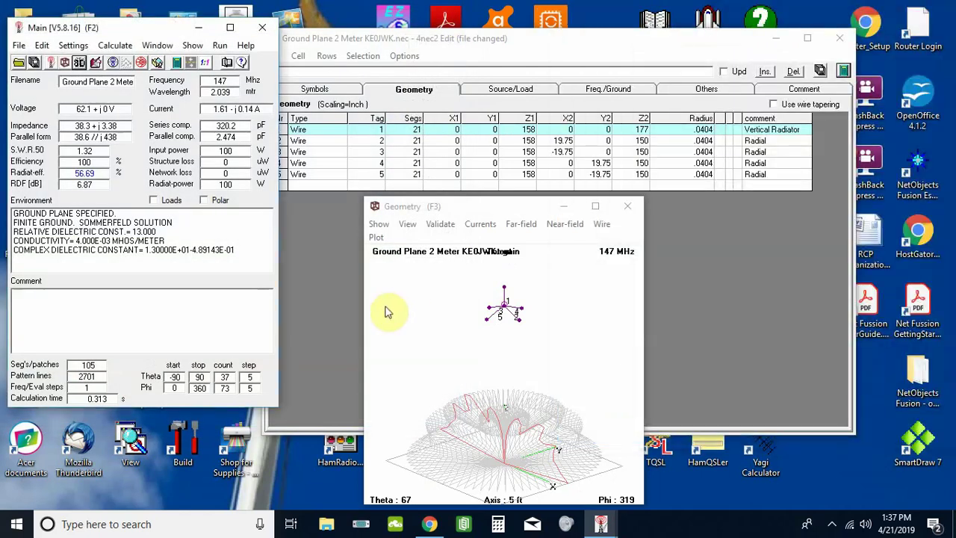
pyautogui.click(526, 43)
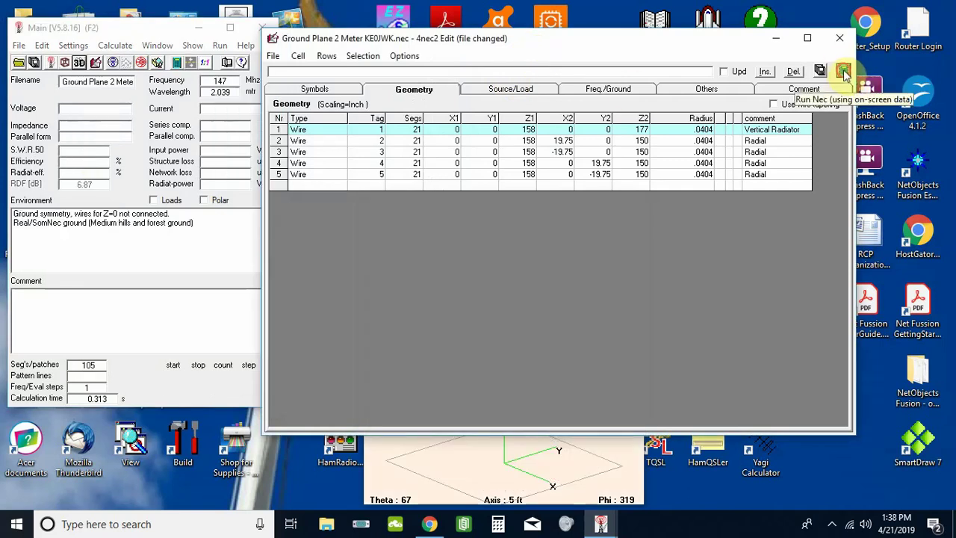
# Step: Set up a 140–150 MHz frequency sweep in 0.25 MHz steps
pyautogui.click(844, 72)
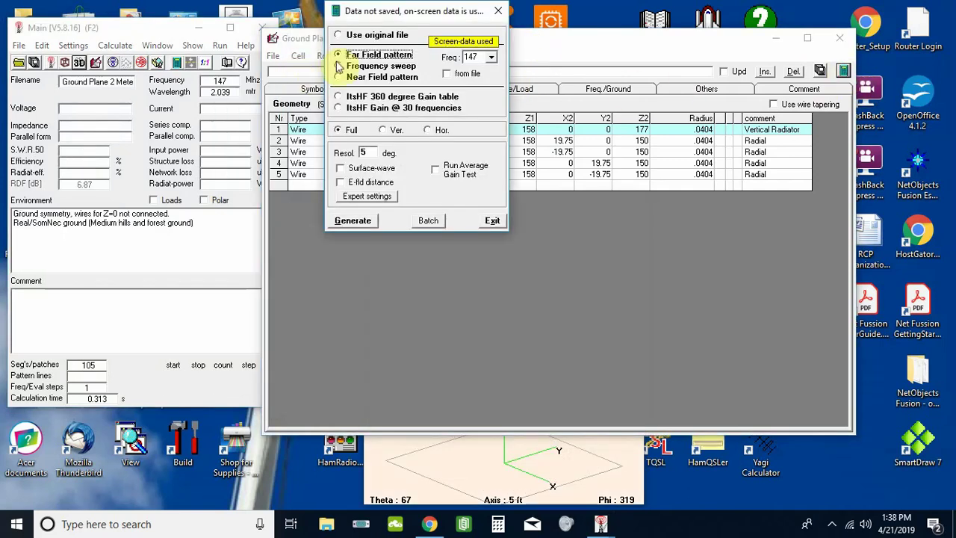
pyautogui.click(339, 66)
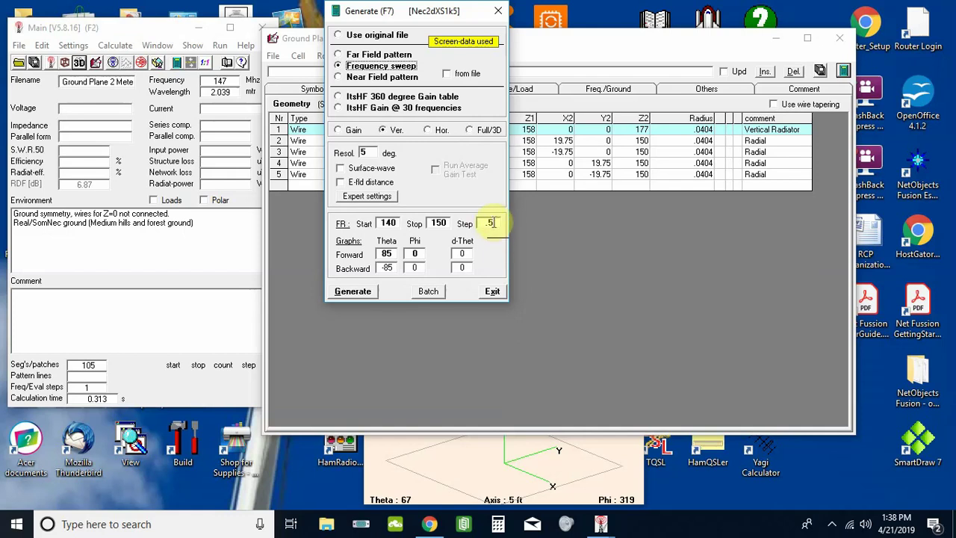
pyautogui.click(490, 223)
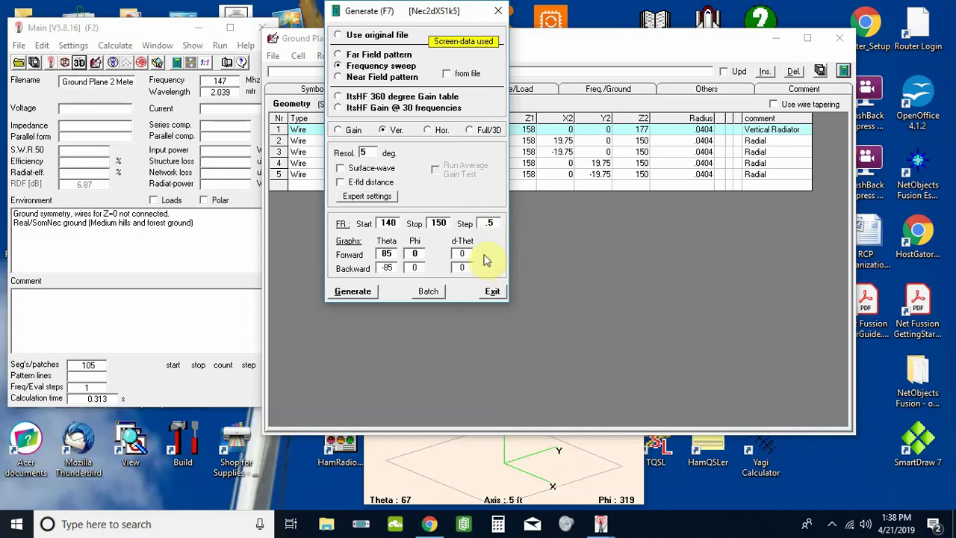
pyautogui.write('2')
# Step: Run the 41-step sweep and plot resistance, reactance, impedance magnitude and phase
pyautogui.click(355, 292)
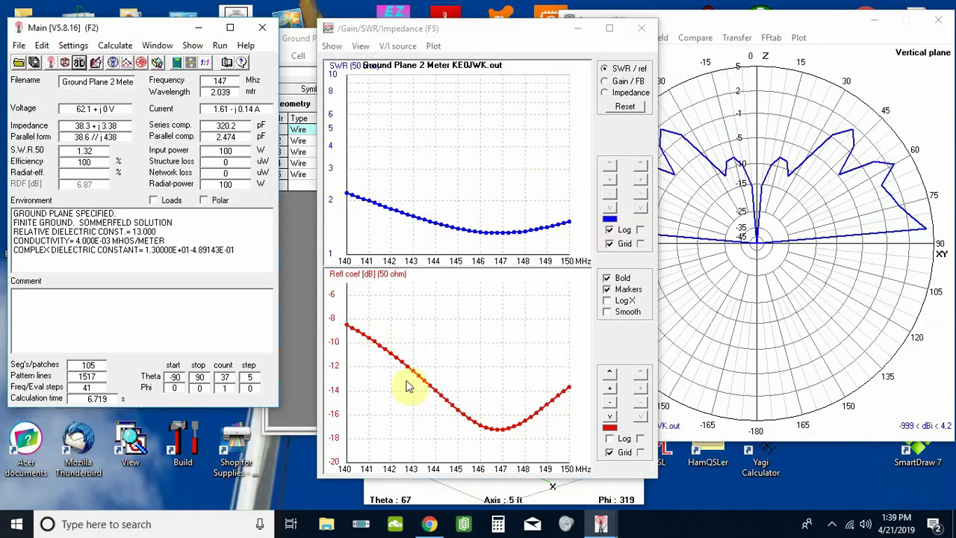
pyautogui.click(607, 92)
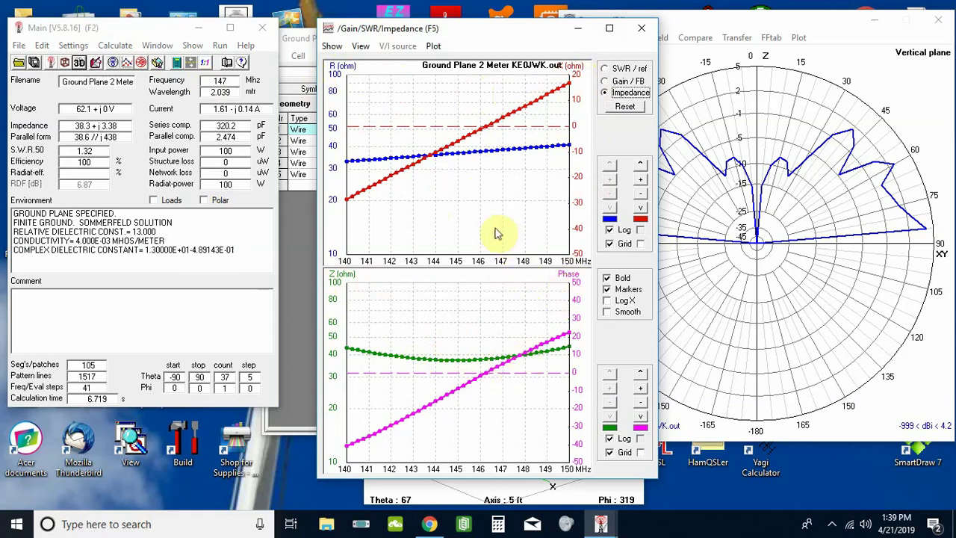
pyautogui.click(502, 200)
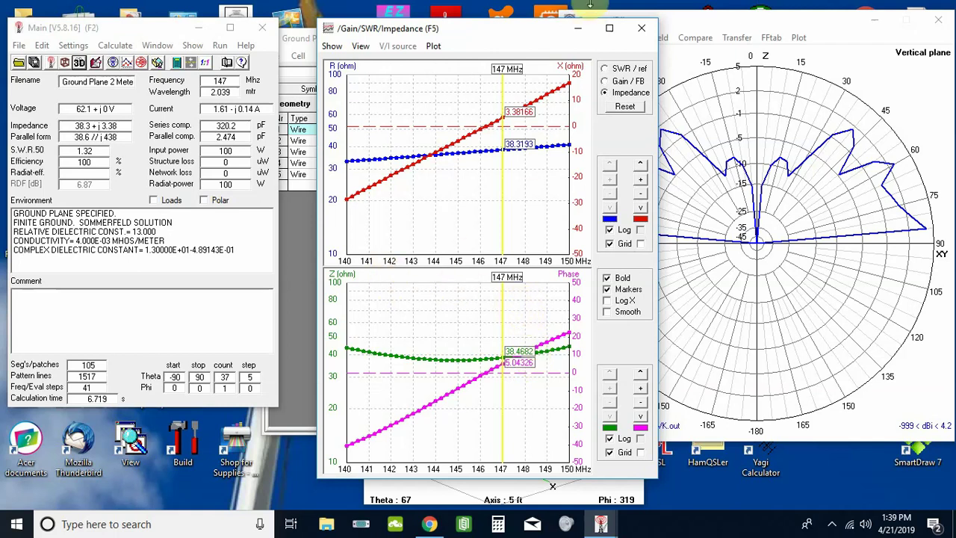
pyautogui.click(606, 71)
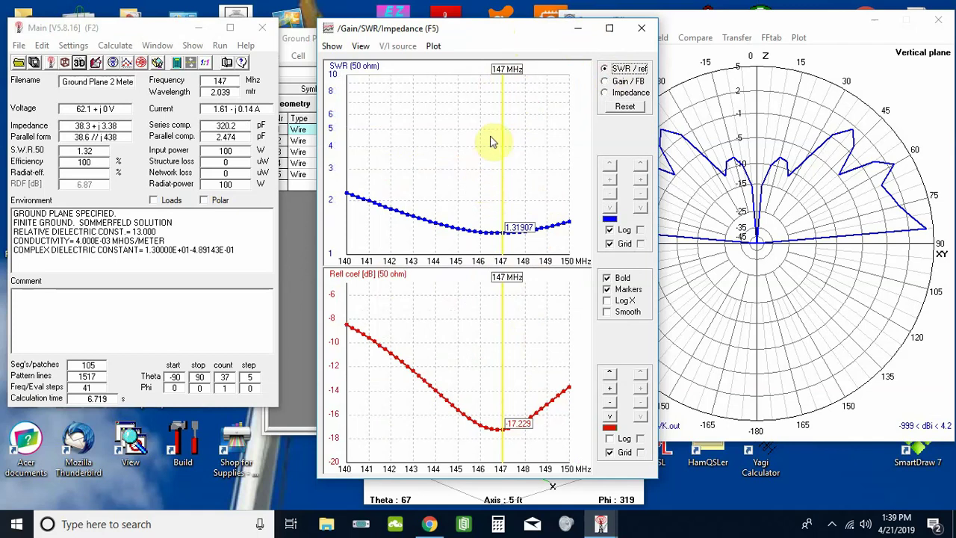
pyautogui.click(605, 93)
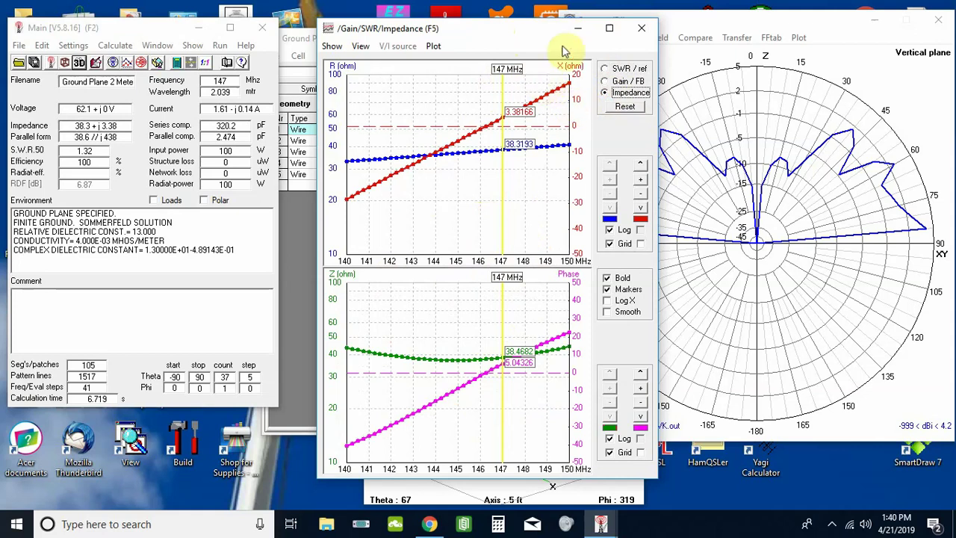
# Step: Close the SWR and impedance graphs and bring the model editor and wire geometry plot forward
pyautogui.click(641, 29)
pyautogui.click(459, 44)
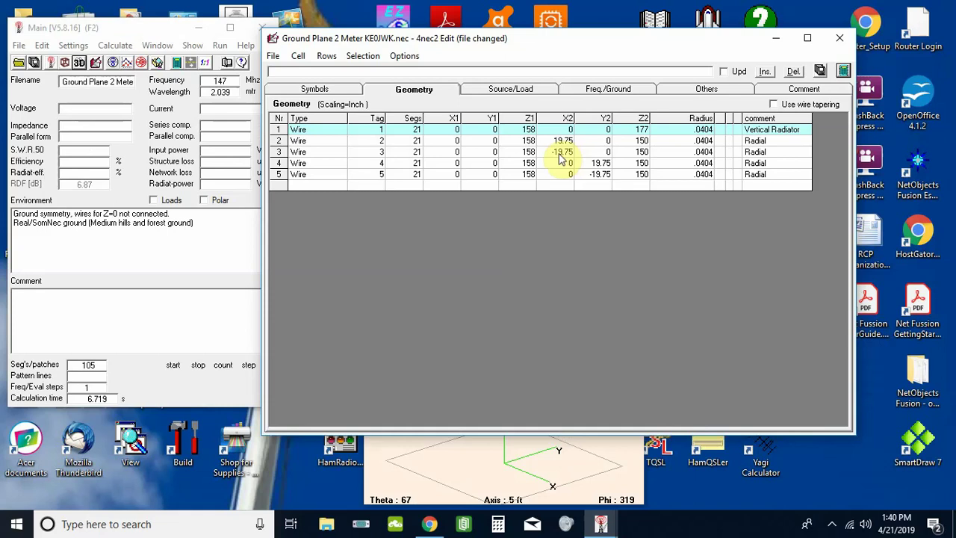
pyautogui.click(478, 463)
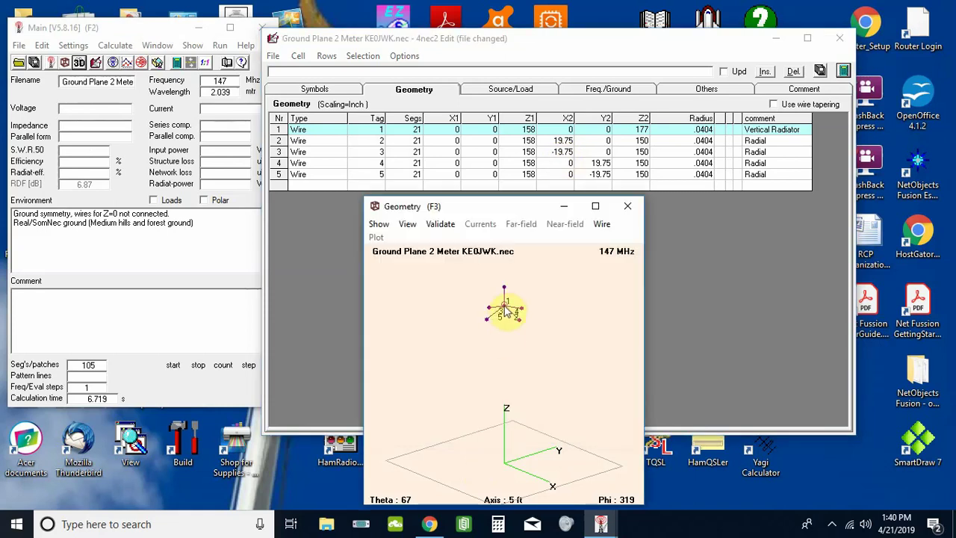
# Step: Show the ground-plane model's symbols and equations table in the editor
pyautogui.click(528, 267)
pyautogui.click(538, 395)
pyautogui.click(541, 354)
pyautogui.click(528, 409)
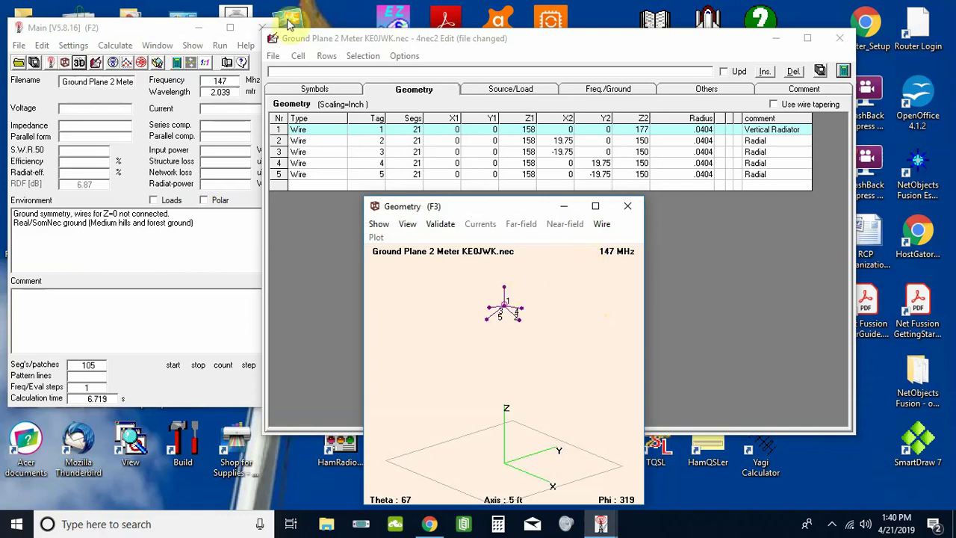
# Step: Switch between symbols and wire geometry, ending on the radiator (Z 158–177 in) and four 19.75-inch radials
pyautogui.click(315, 89)
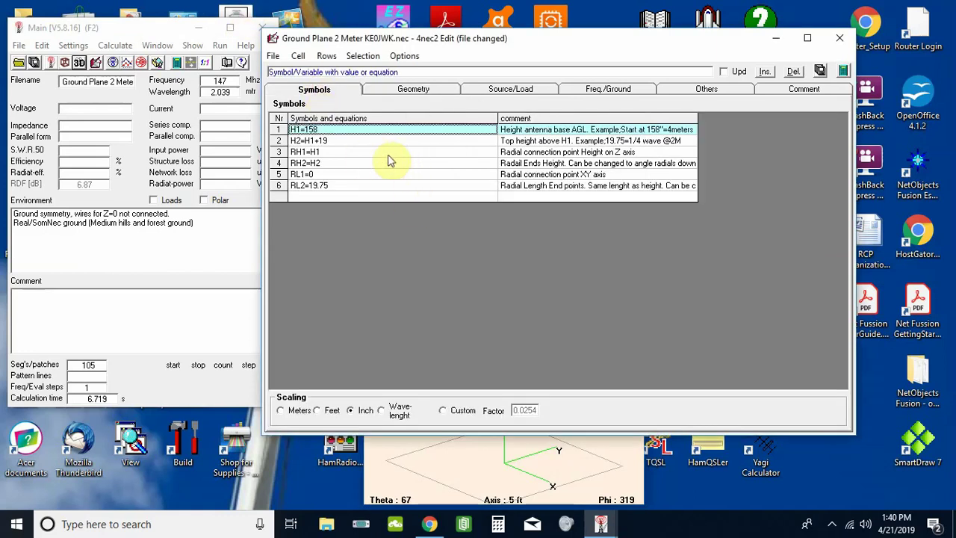
pyautogui.click(412, 91)
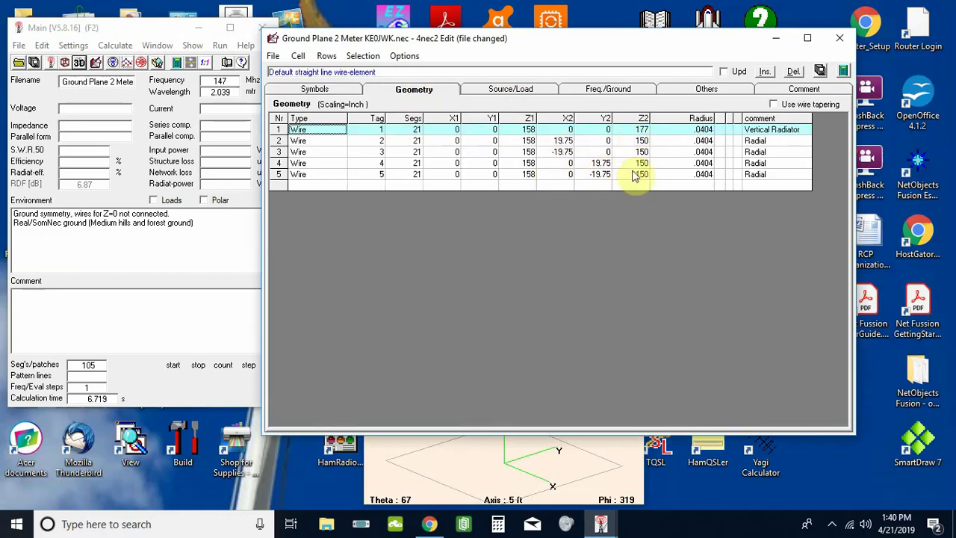
pyautogui.click(303, 91)
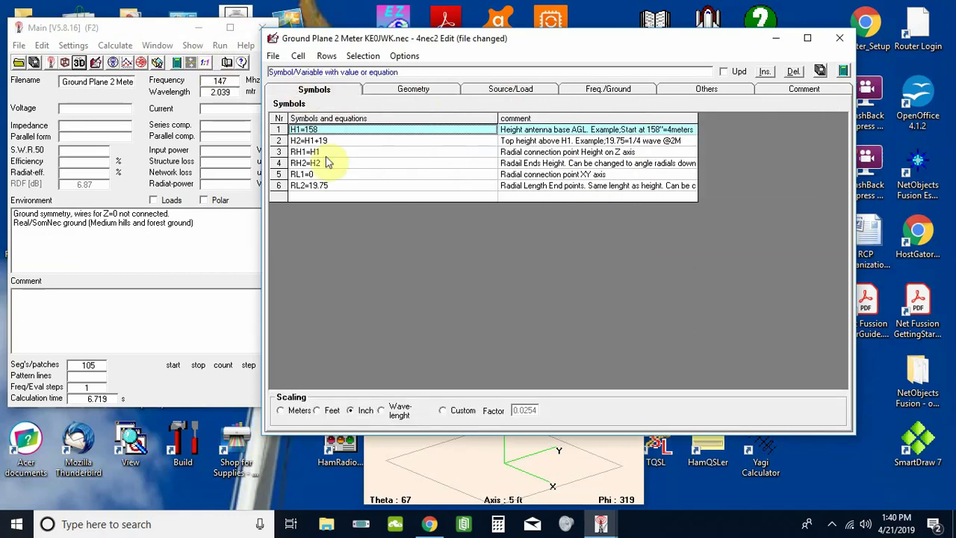
pyautogui.click(430, 90)
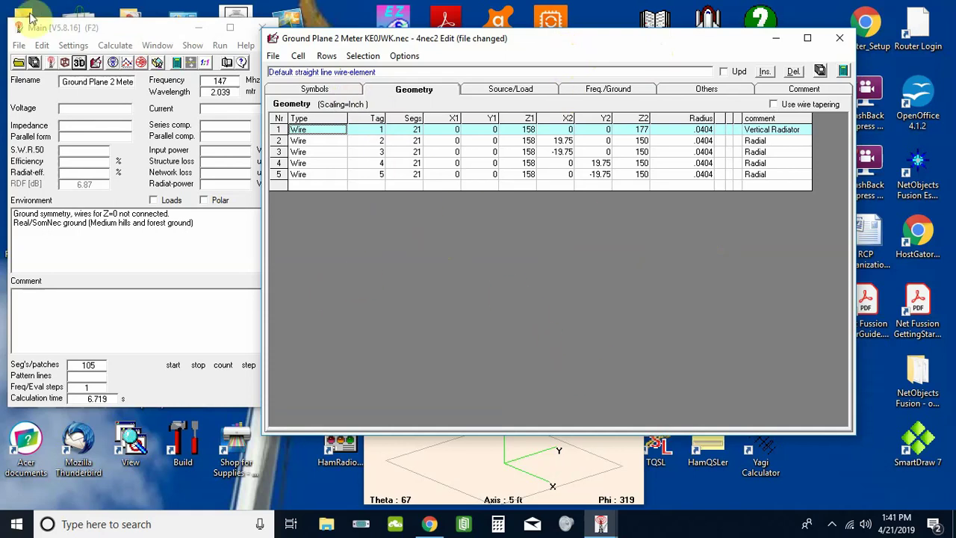
# Step: Regenerate the 140–150 MHz sweep to graph SWR and reflection coefficient, with SWR 1.32 near 147 MHz
pyautogui.click(147, 31)
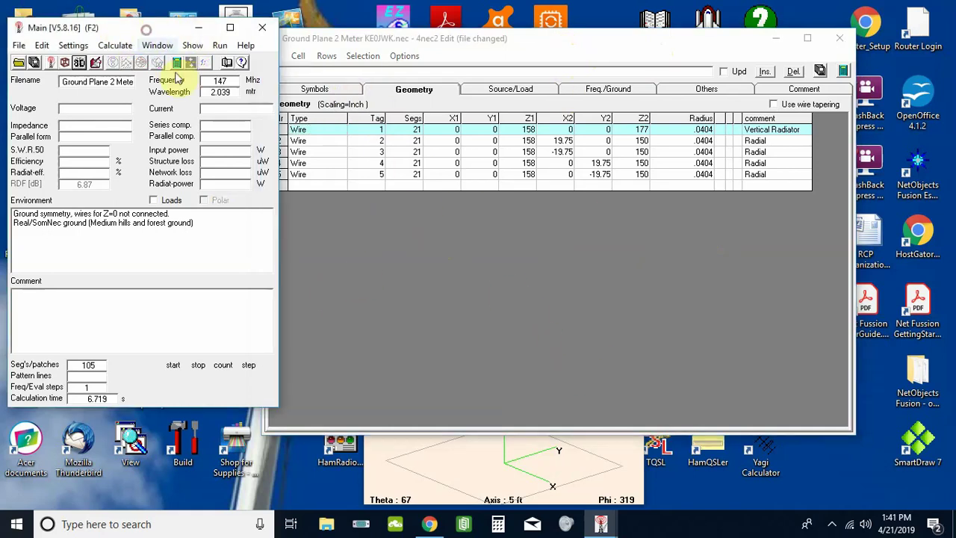
pyautogui.click(177, 64)
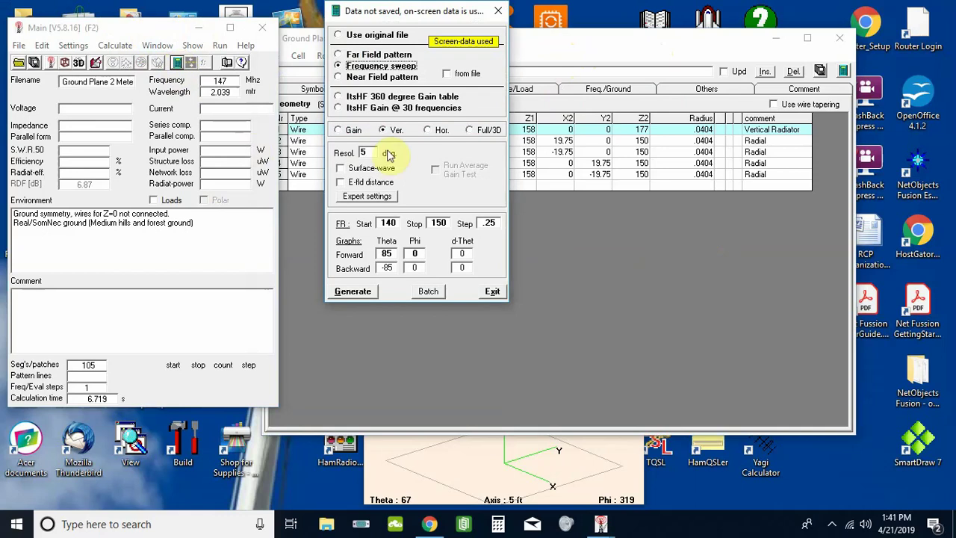
pyautogui.click(359, 292)
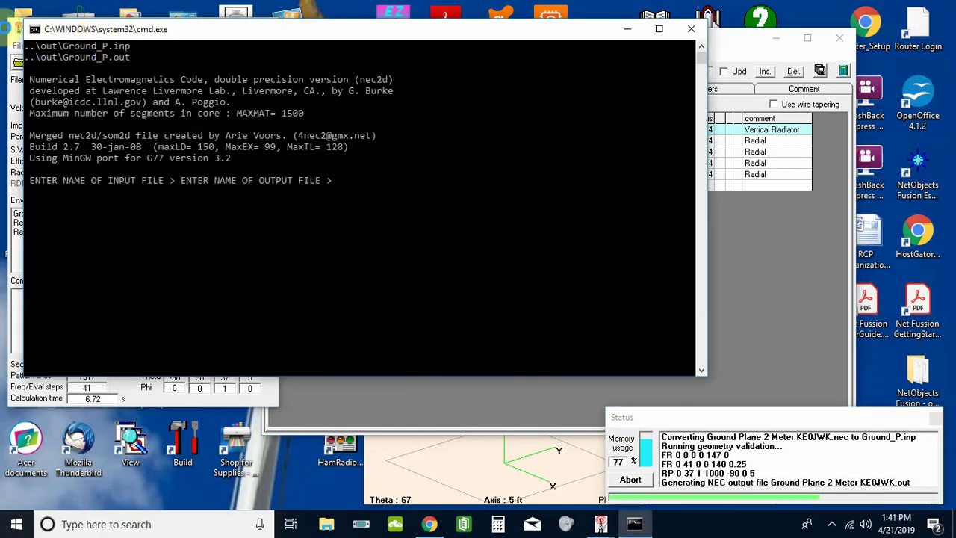
pyautogui.click(12, 26)
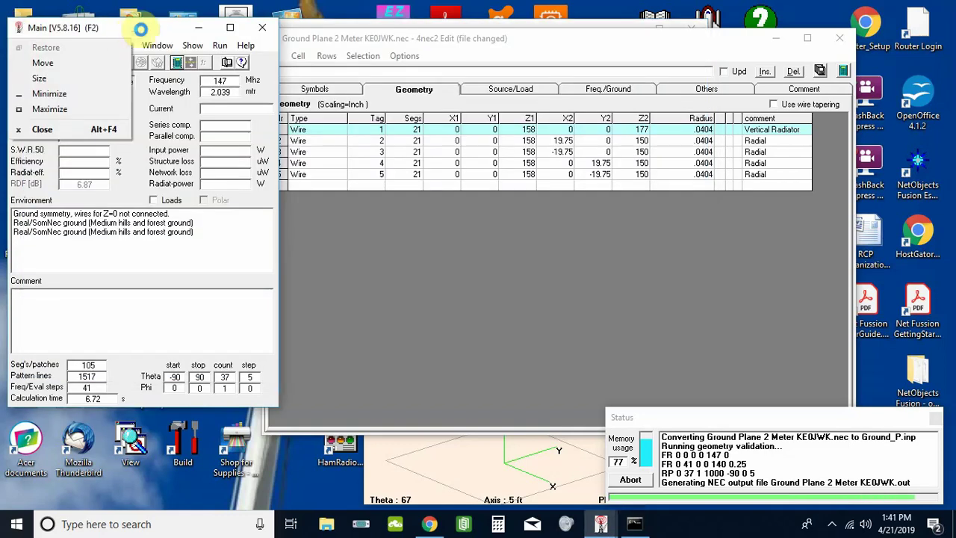
pyautogui.click(134, 28)
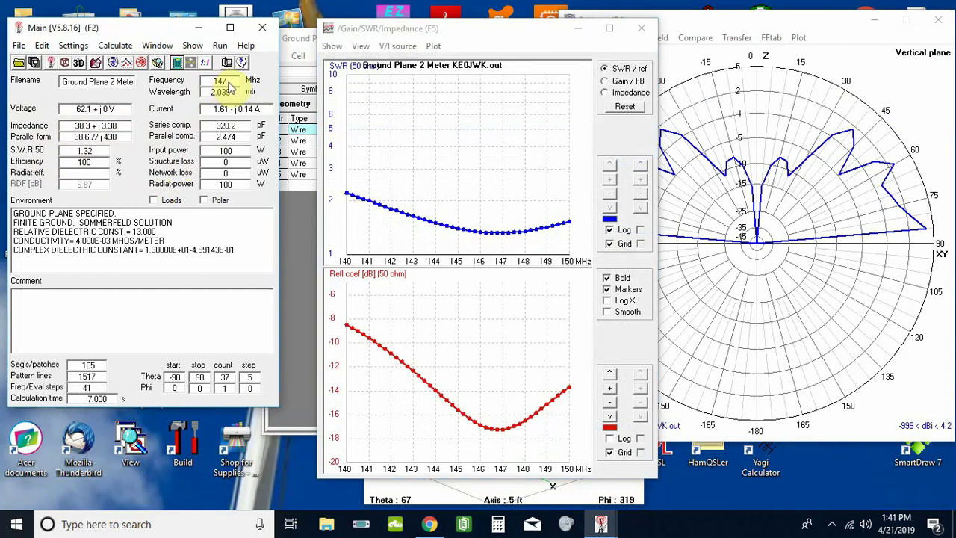
# Step: Show the model's 147 MHz frequency and real-ground medium hills and forest settings in the editor
pyautogui.click(299, 38)
pyautogui.click(608, 88)
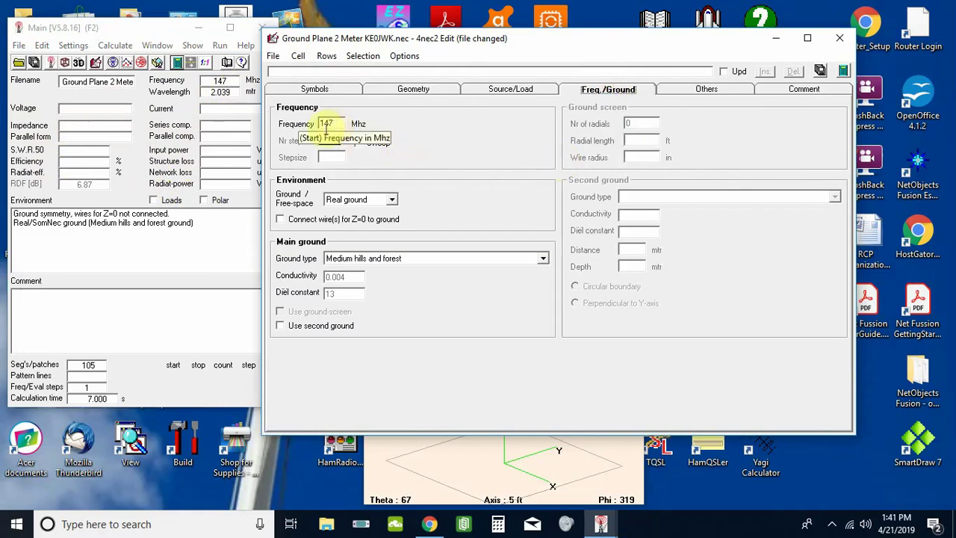
pyautogui.click(119, 32)
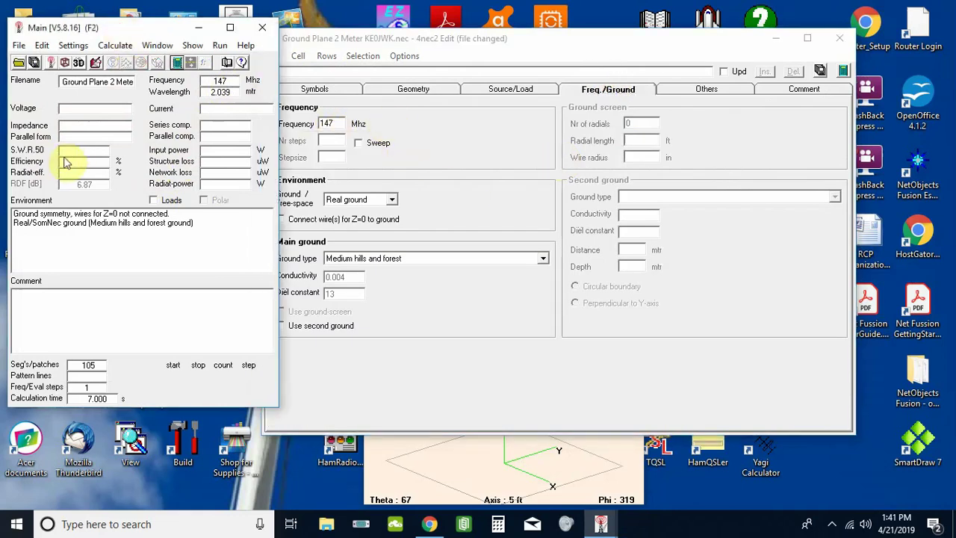